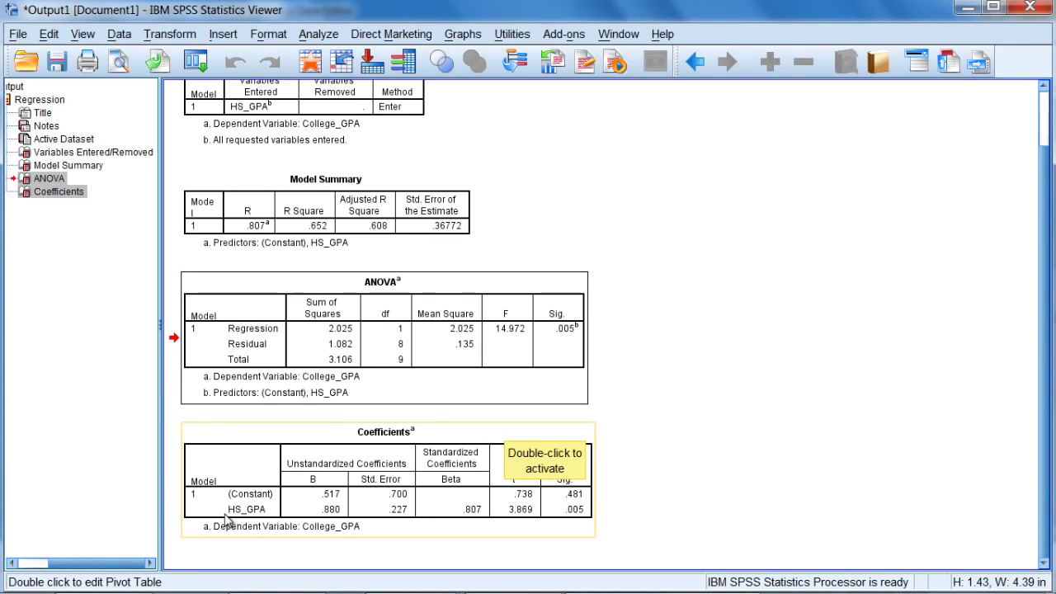
# - Activate the Coefficients and ANOVA tables to highlight the Sig. cells of the HS_GPA and Regression rows
pyautogui.doubleClick(581, 518)
pyautogui.click(581, 511)
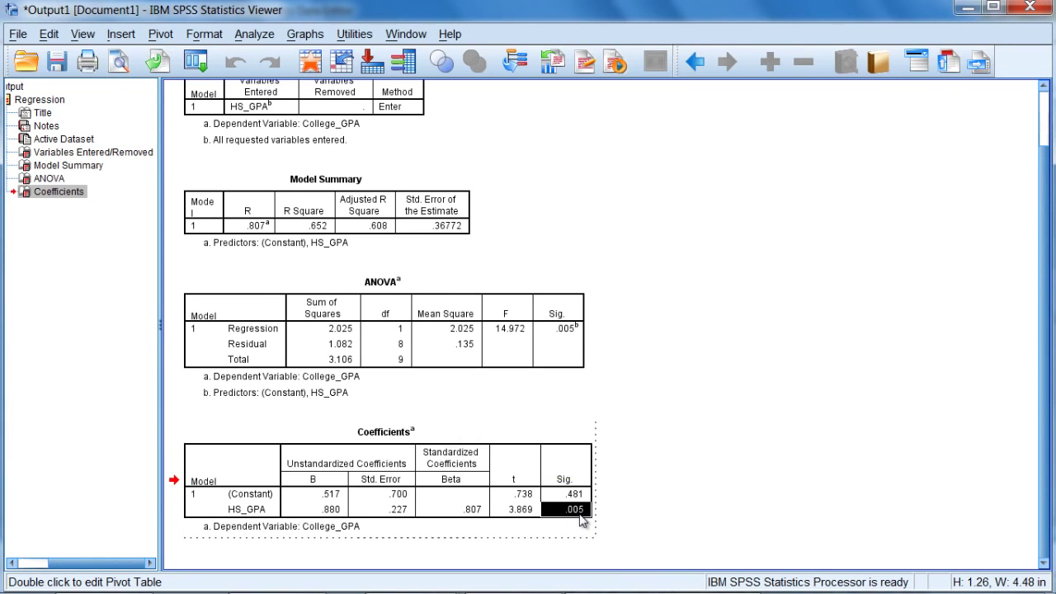
pyautogui.doubleClick(570, 337)
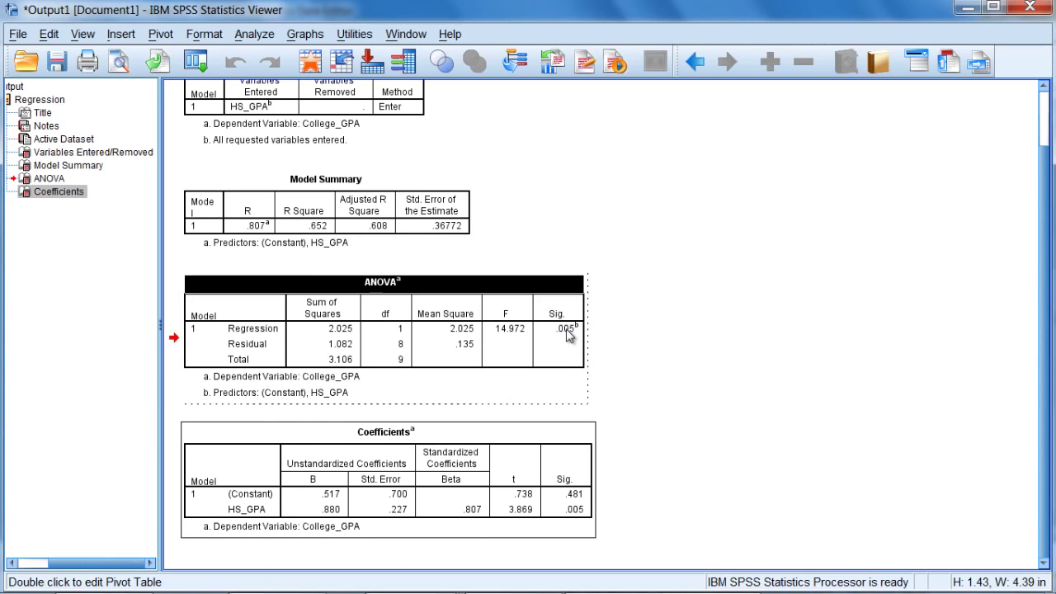
pyautogui.click(567, 334)
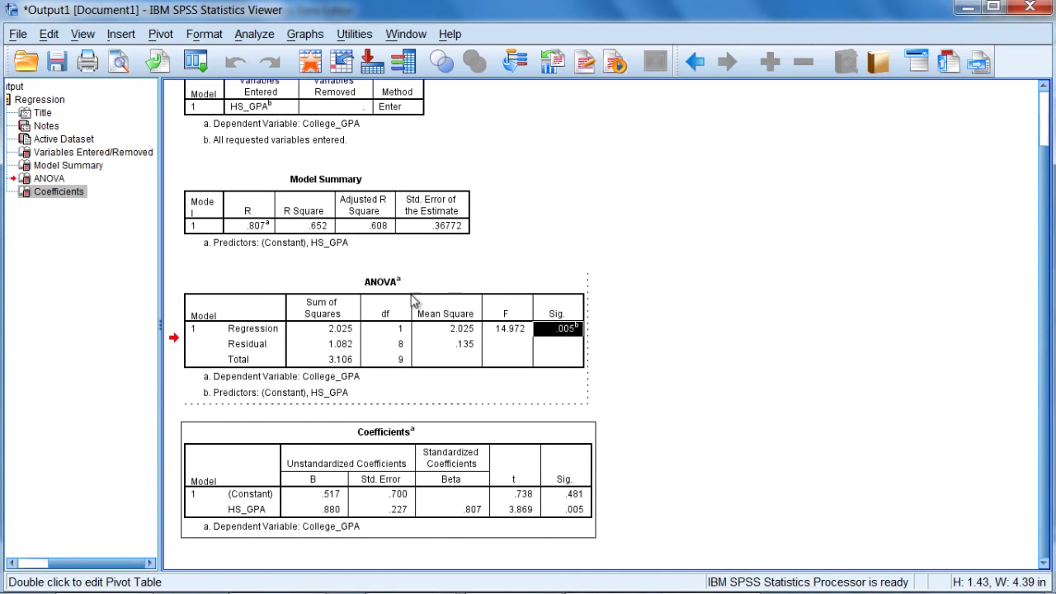
pyautogui.doubleClick(576, 512)
pyautogui.click(576, 510)
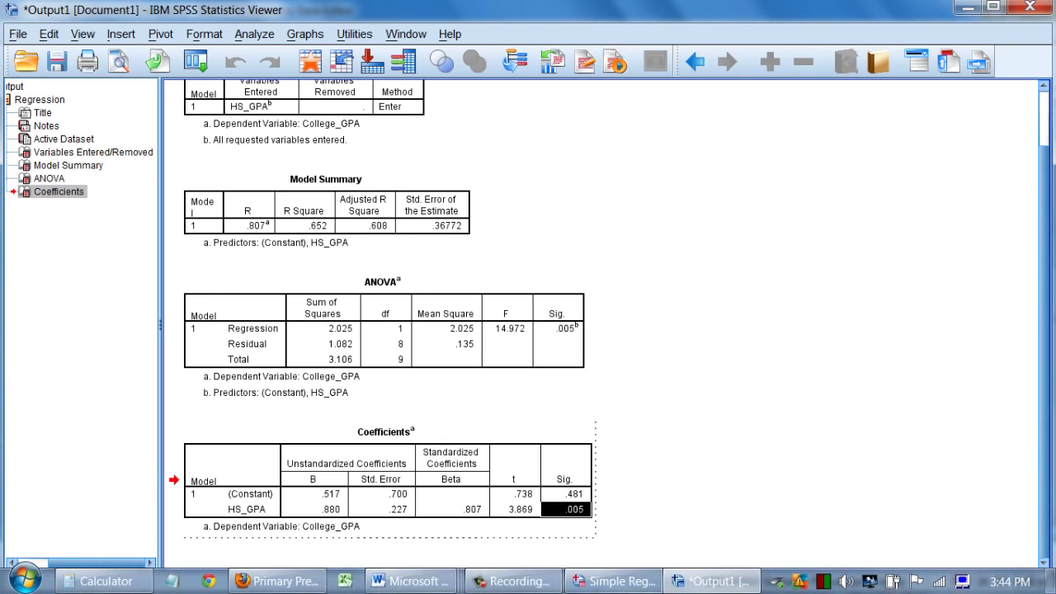
# - Switch to Simple Regression.docx in Word and read through both significance decision rules for α = .05
pyautogui.click(615, 584)
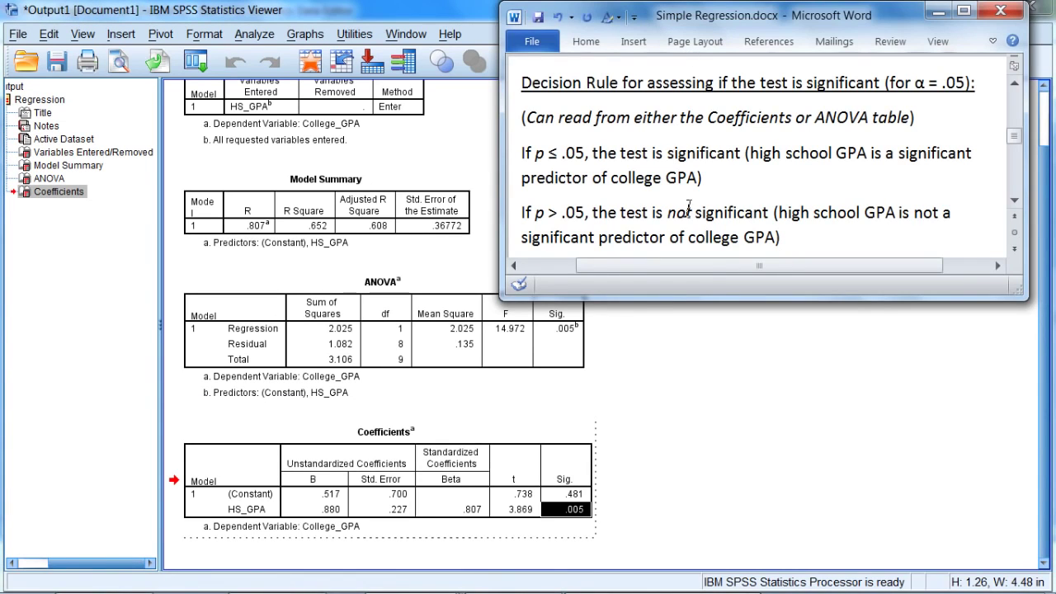
pyautogui.moveTo(700, 297); pyautogui.dragTo(700, 289)
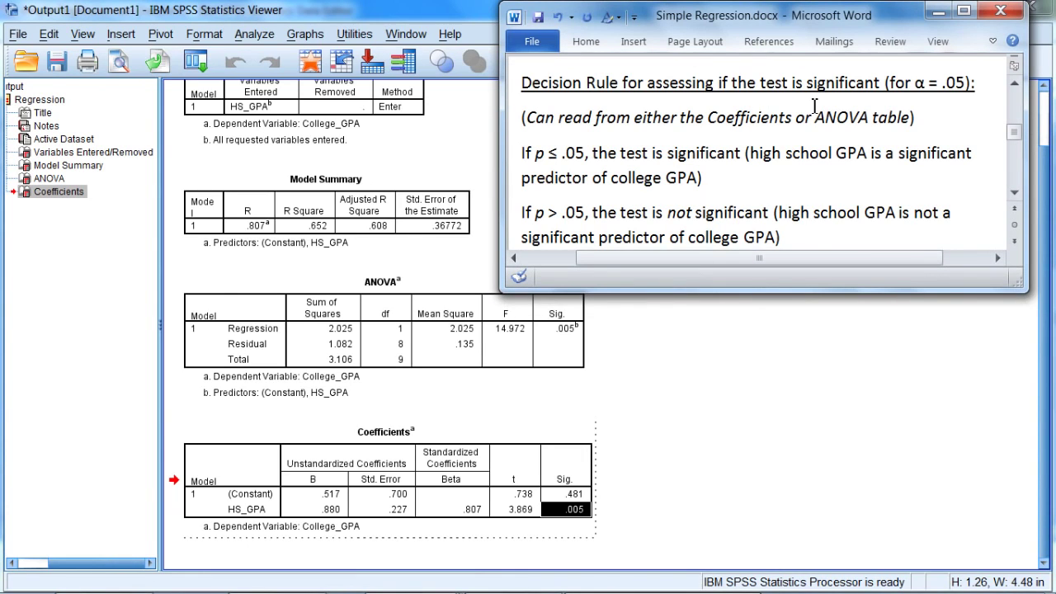
pyautogui.moveTo(535, 154); pyautogui.dragTo(701, 157)
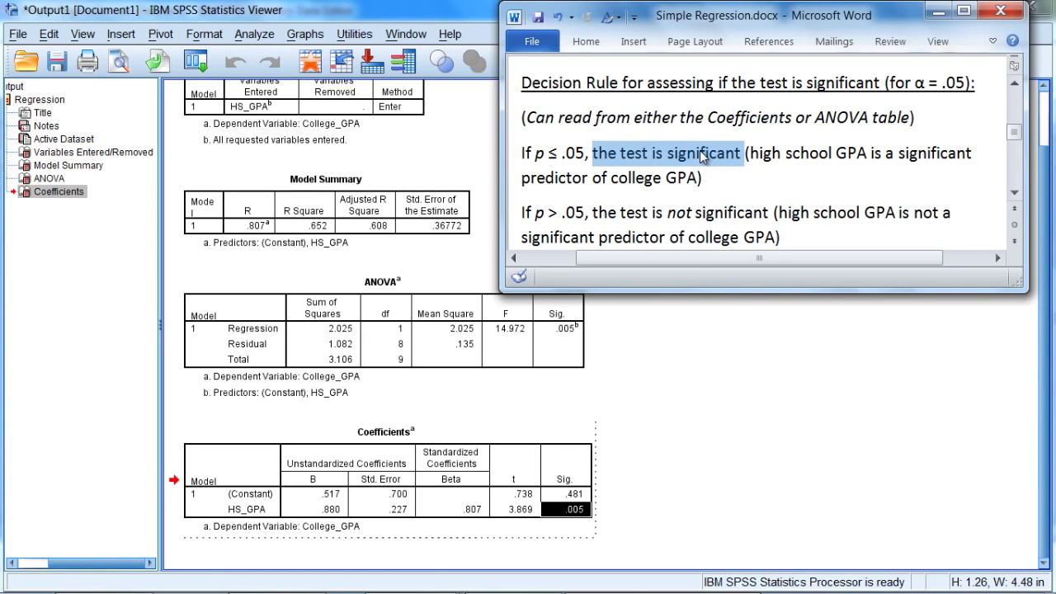
pyautogui.moveTo(776, 155); pyautogui.dragTo(697, 186)
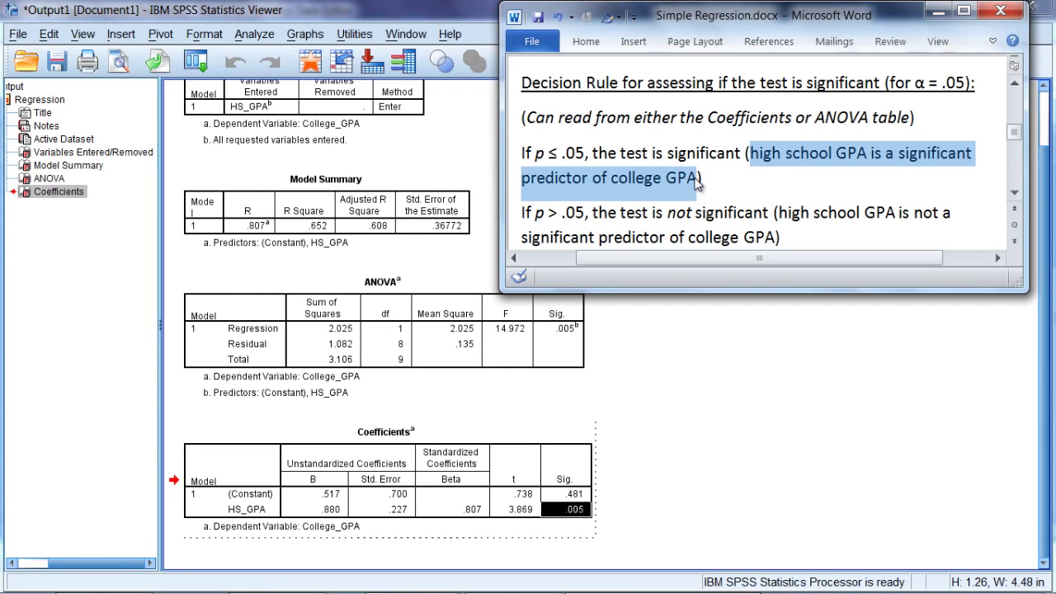
pyautogui.moveTo(535, 154); pyautogui.dragTo(697, 186)
pyautogui.moveTo(536, 214); pyautogui.dragTo(776, 240)
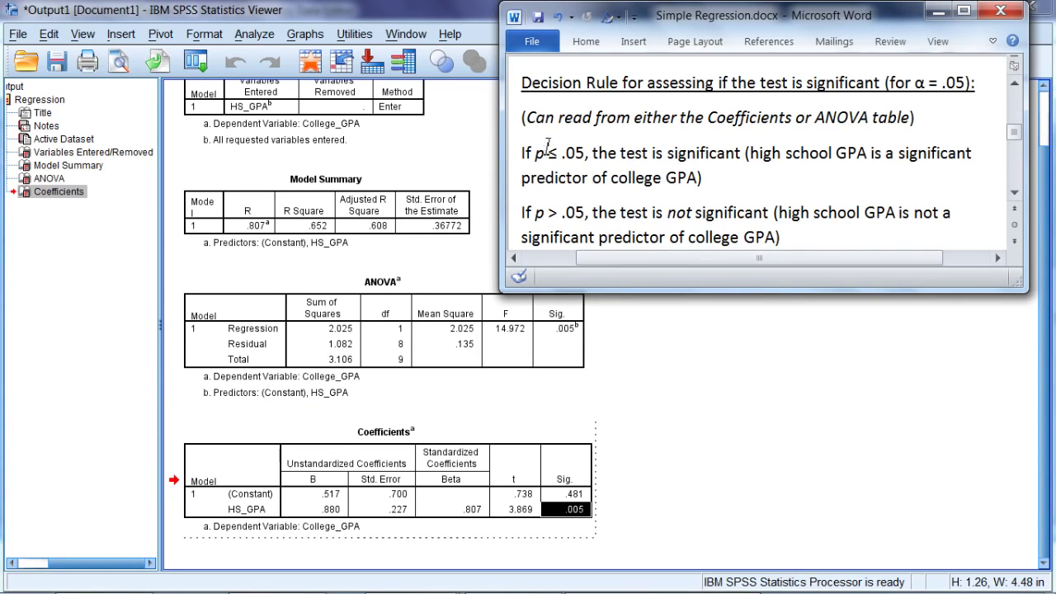
# - Highlight the p ≤ .05 and p > .05 conditions together, and the rule's conclusion for a significant test
pyautogui.moveTo(536, 153); pyautogui.dragTo(584, 156)
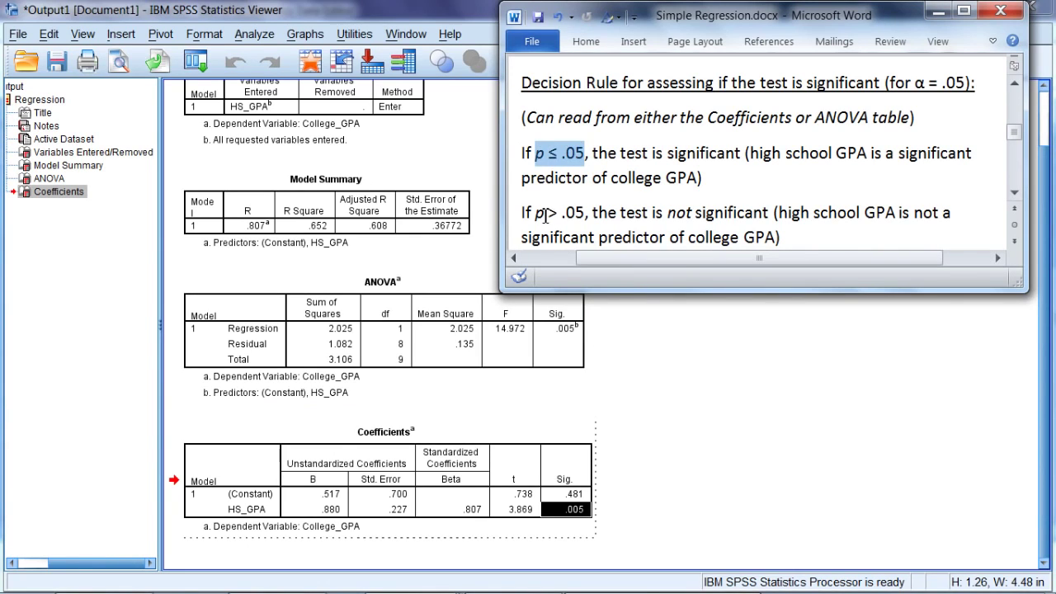
pyautogui.moveTo(536, 213); pyautogui.dragTo(578, 216)
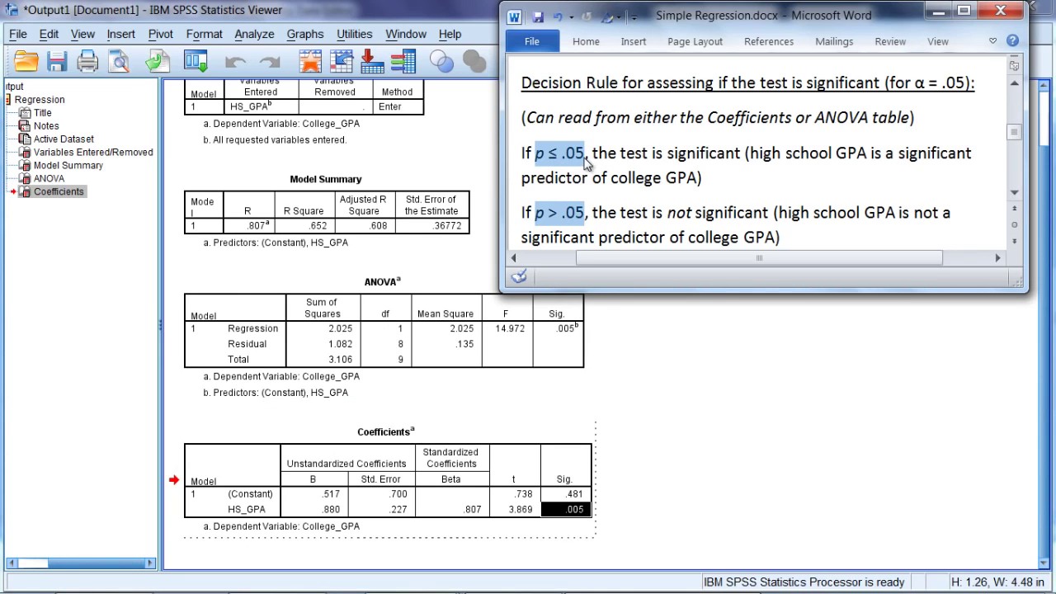
pyautogui.moveTo(592, 155); pyautogui.dragTo(700, 157)
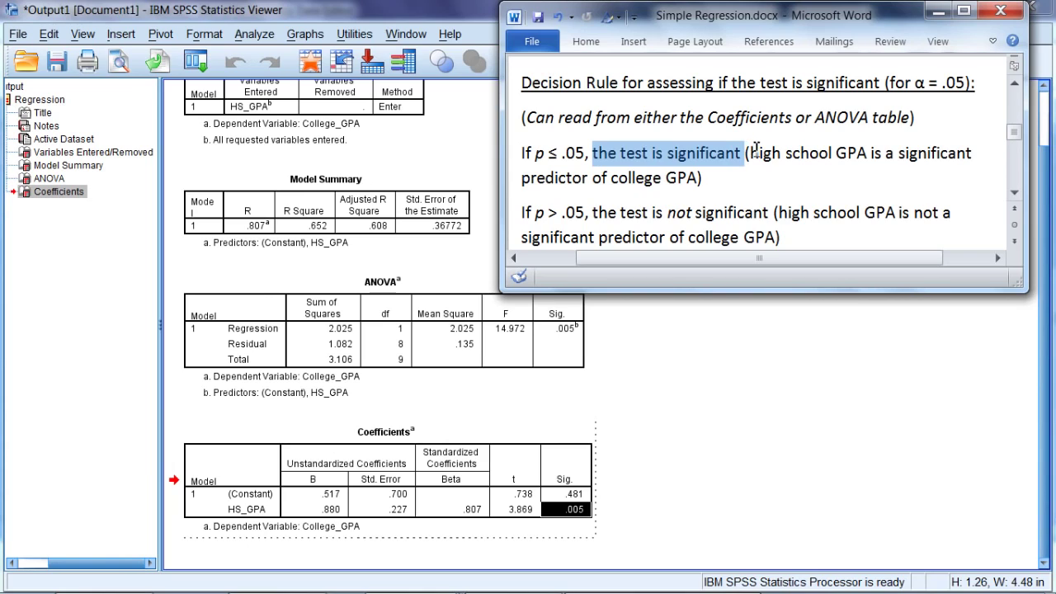
pyautogui.moveTo(752, 154); pyautogui.dragTo(701, 180)
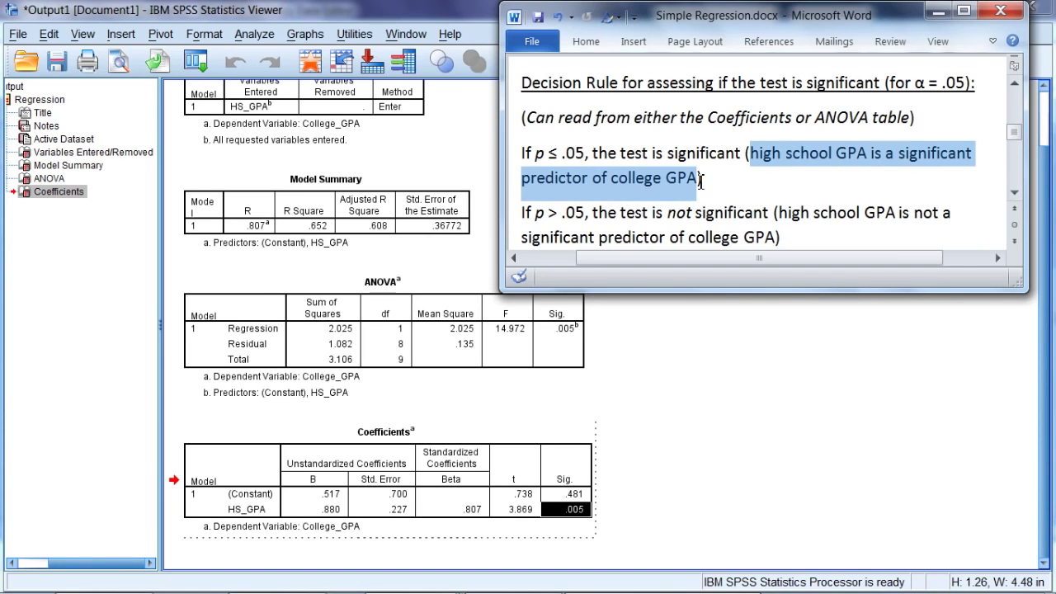
# - Bring up the Written Results in APA Format section and highlight the statement that high school GPA predicts college GPA
pyautogui.scroll(-5, 618, 213)
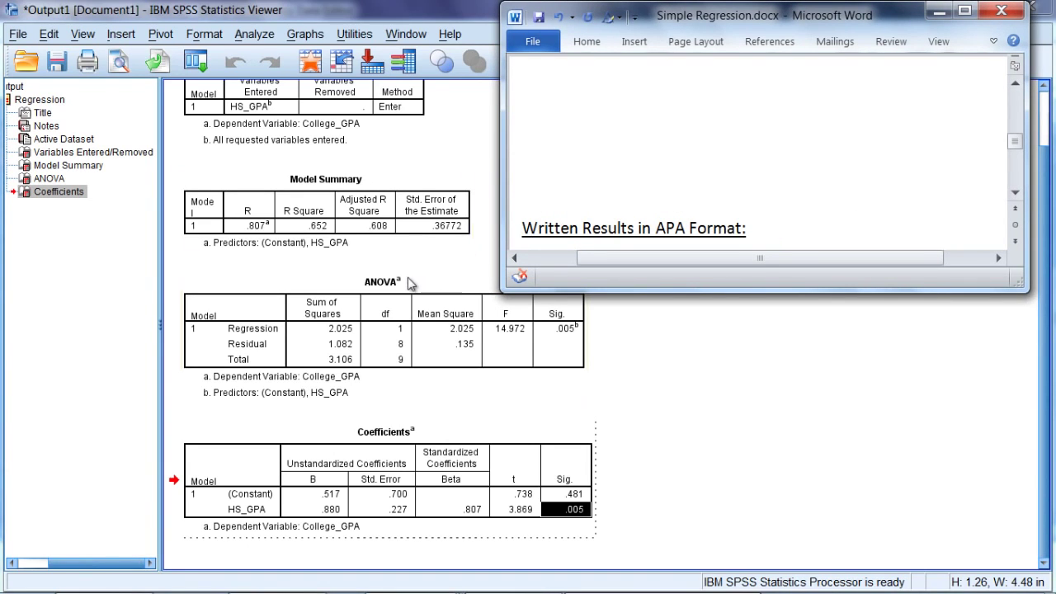
pyautogui.click(392, 287)
pyautogui.click(375, 423)
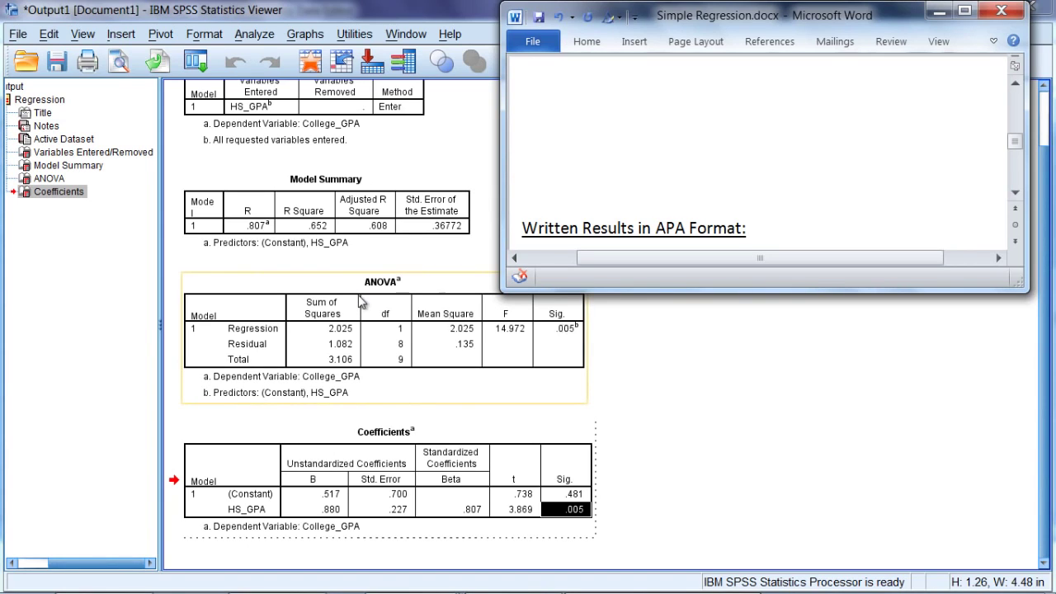
pyautogui.click(1015, 193)
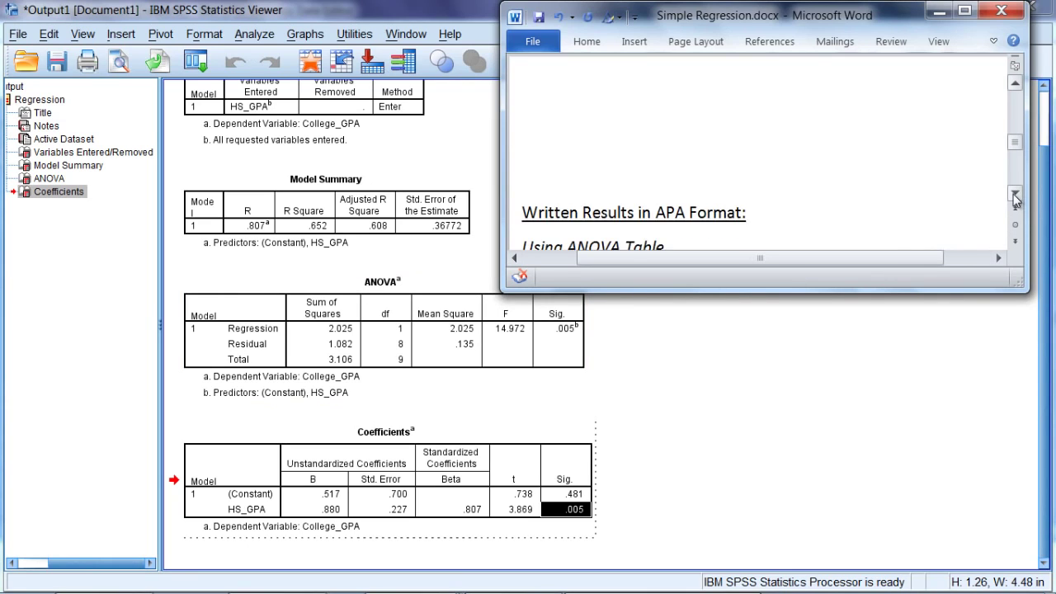
pyautogui.click(1016, 195)
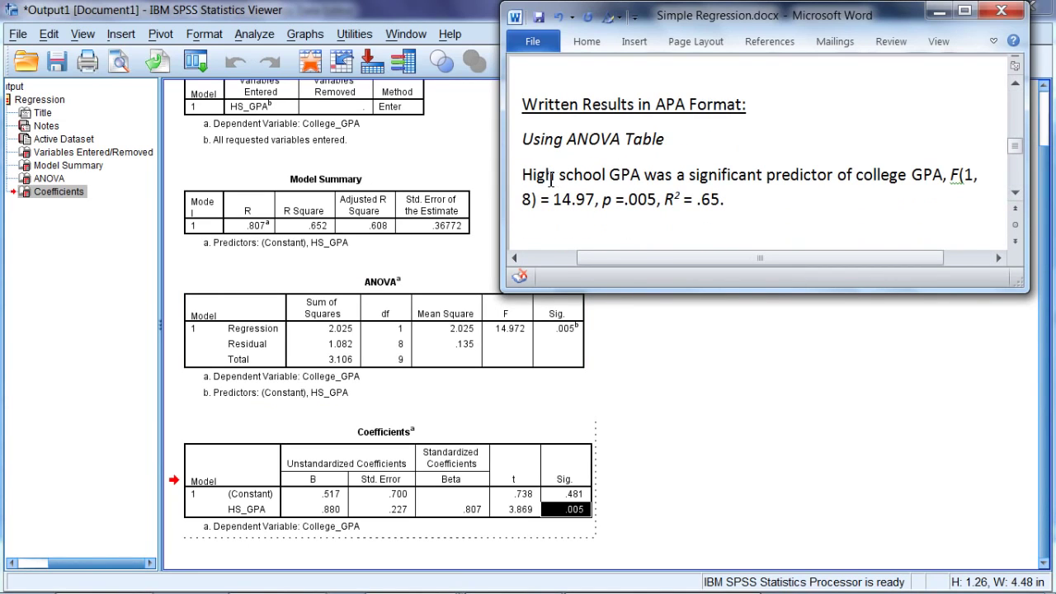
pyautogui.moveTo(523, 175); pyautogui.dragTo(931, 175)
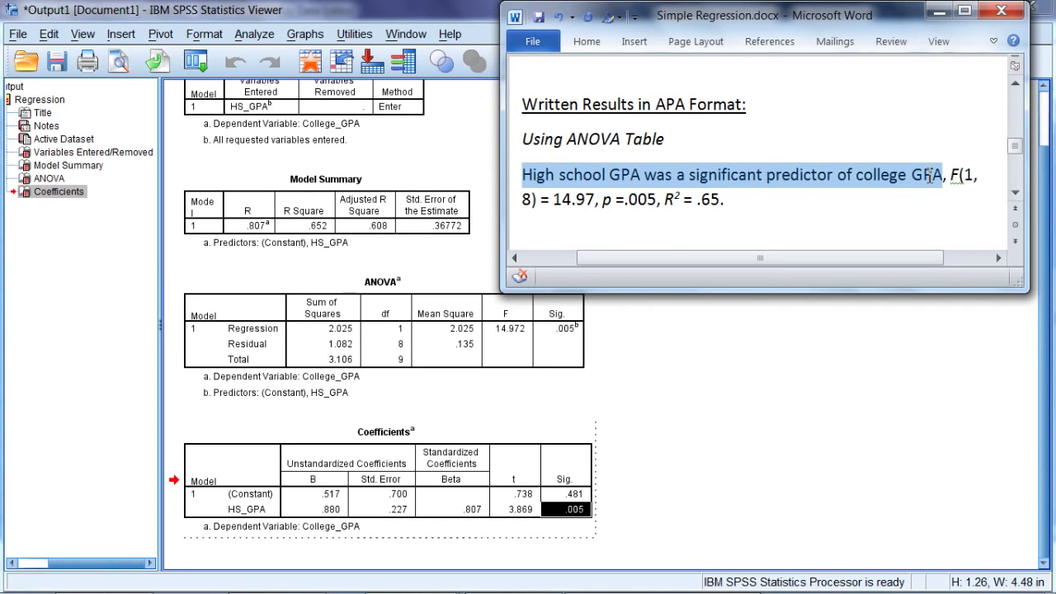
# - Highlight the F statistic, its degrees of freedom, the p value and R² in the ANOVA-based APA results sentence
pyautogui.click(954, 175)
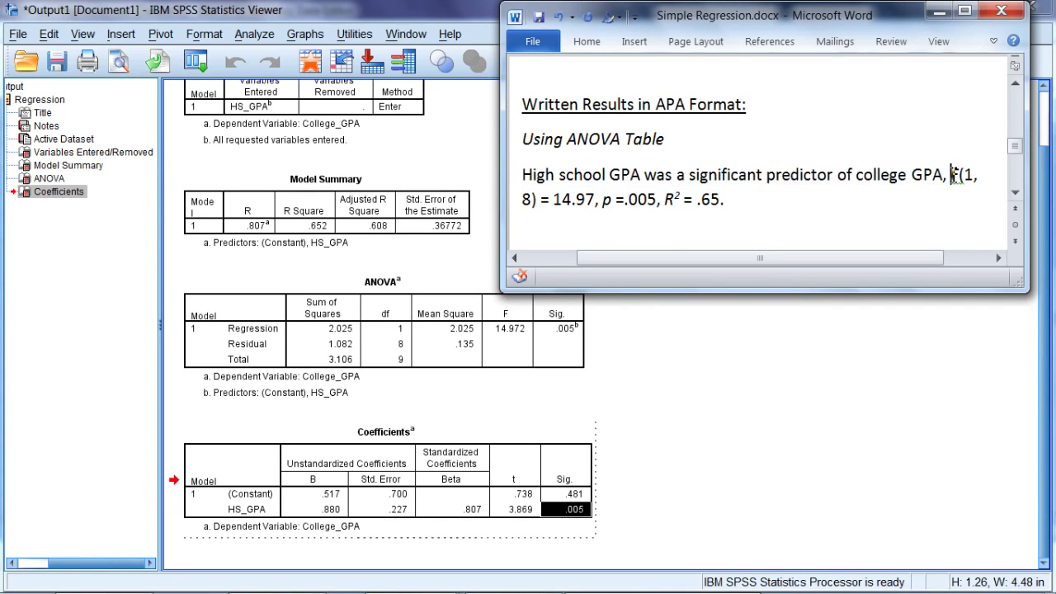
pyautogui.doubleClick(957, 175)
pyautogui.moveTo(968, 175); pyautogui.dragTo(975, 175)
pyautogui.moveTo(542, 202); pyautogui.dragTo(523, 201)
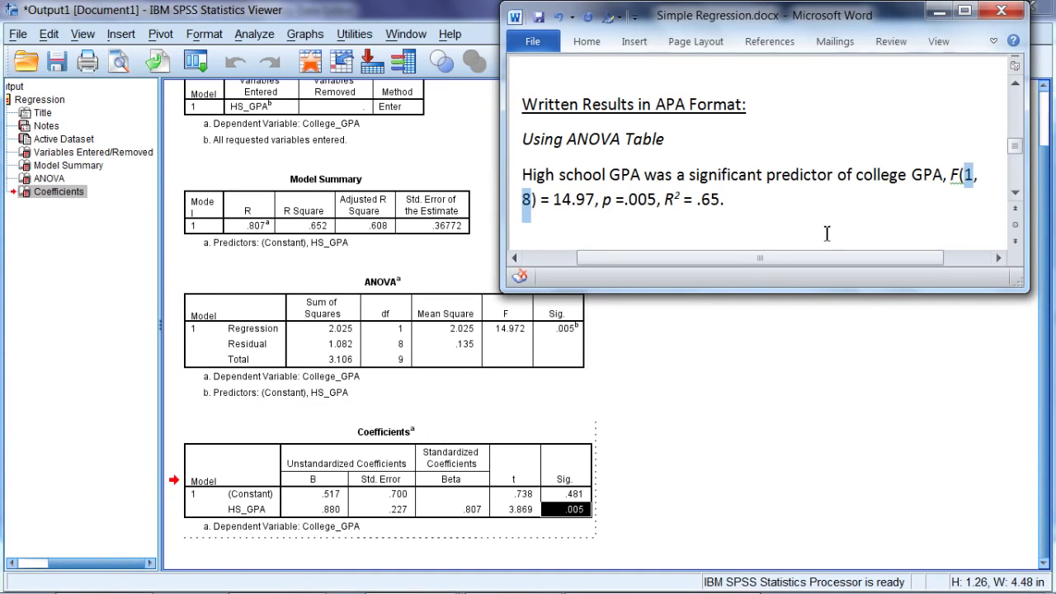
pyautogui.doubleClick(560, 201)
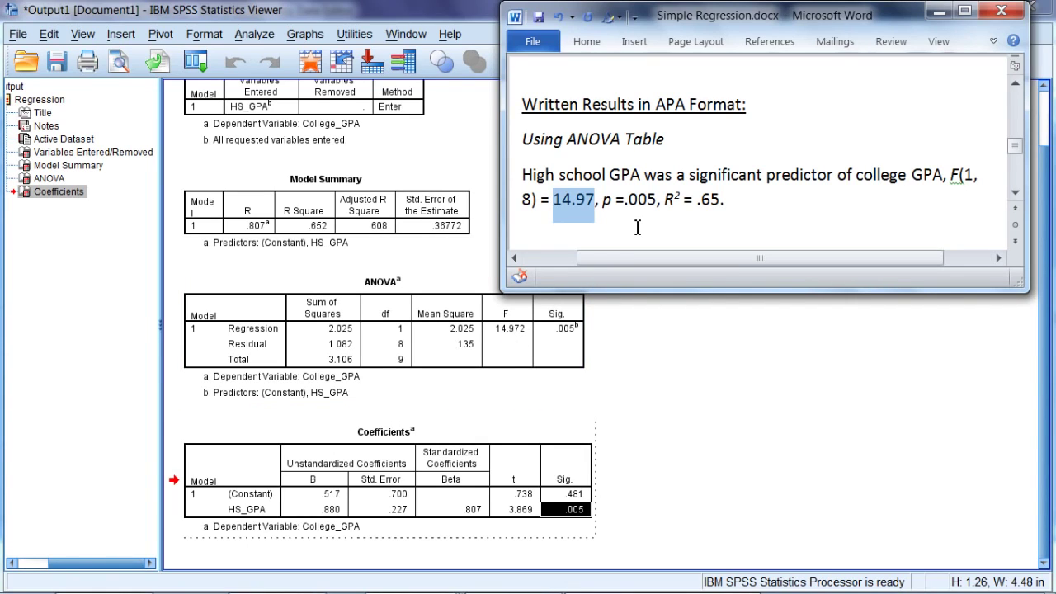
pyautogui.moveTo(603, 200); pyautogui.dragTo(658, 209)
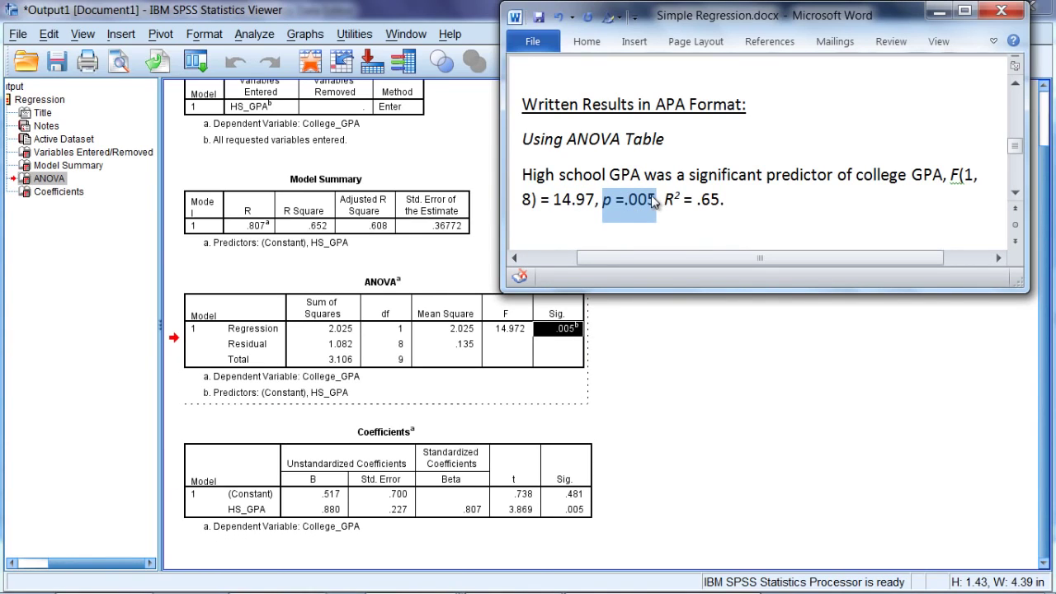
pyautogui.moveTo(665, 202); pyautogui.dragTo(714, 205)
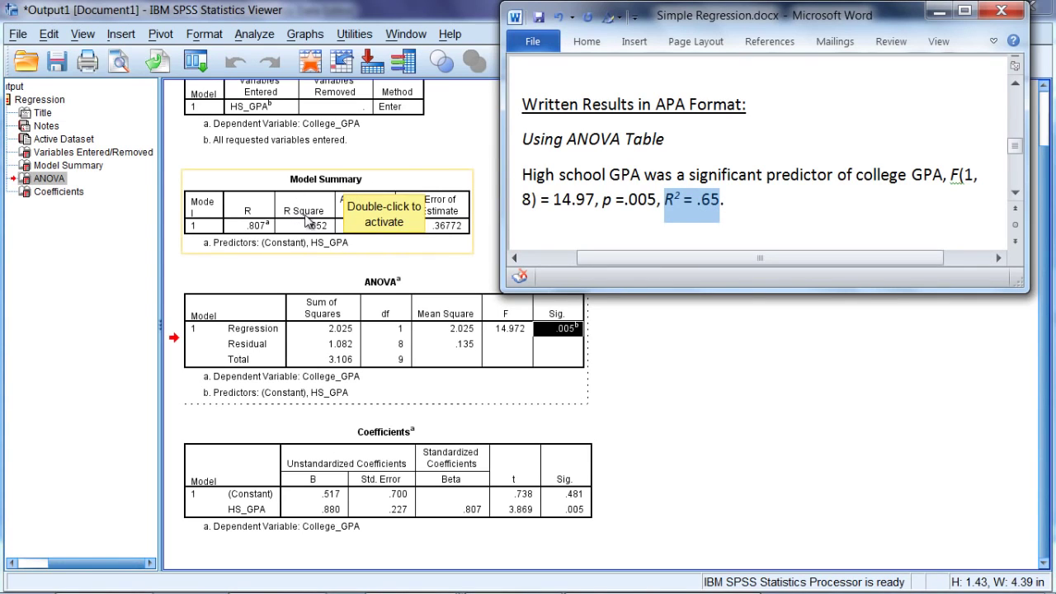
pyautogui.doubleClick(707, 205)
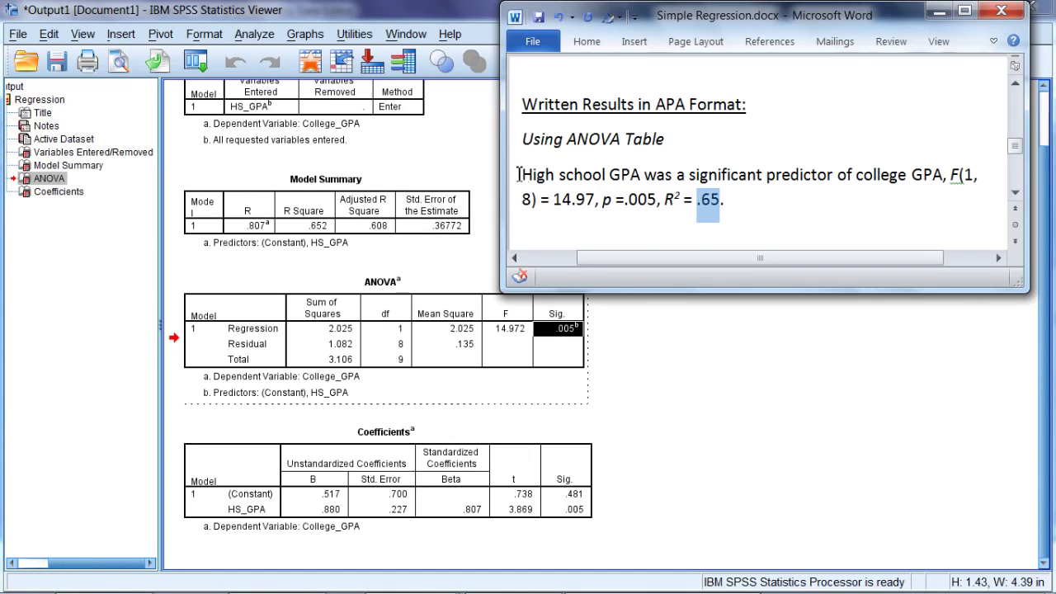
pyautogui.click(752, 210)
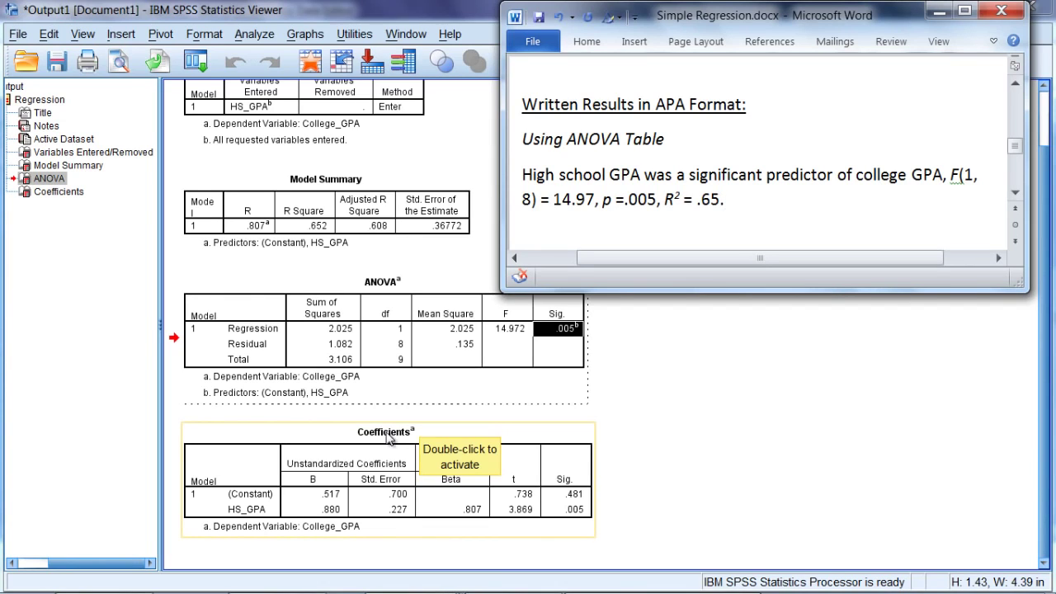